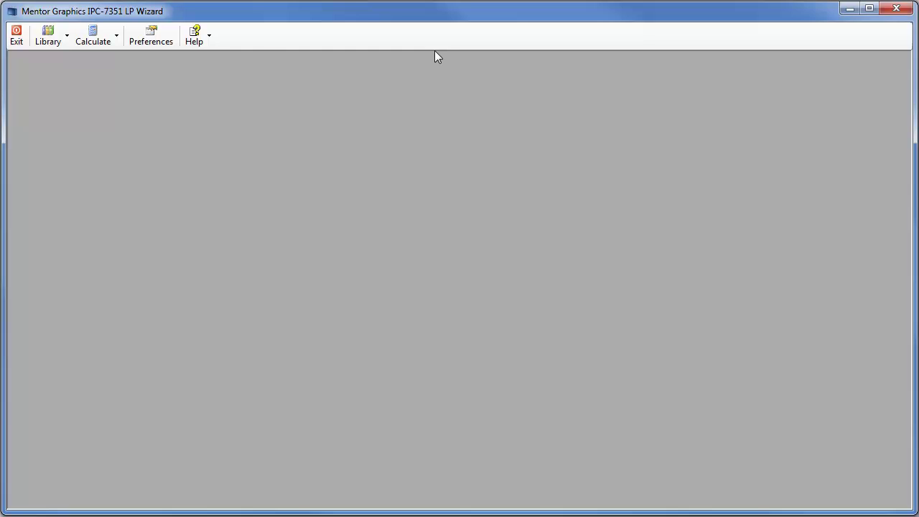
- Open the Preferences and go to the Drafting settings for silkscreen, assembly and courtyard outlines
left_click(152, 37)
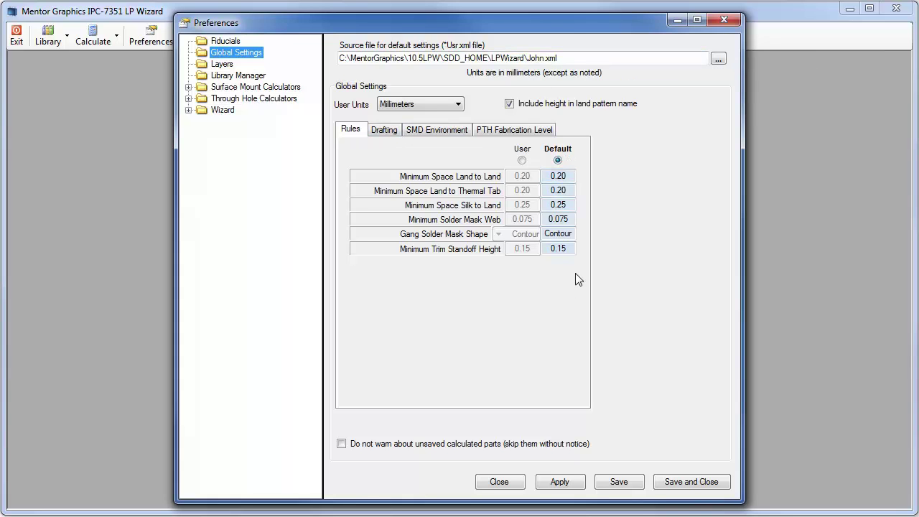
left_click(397, 130)
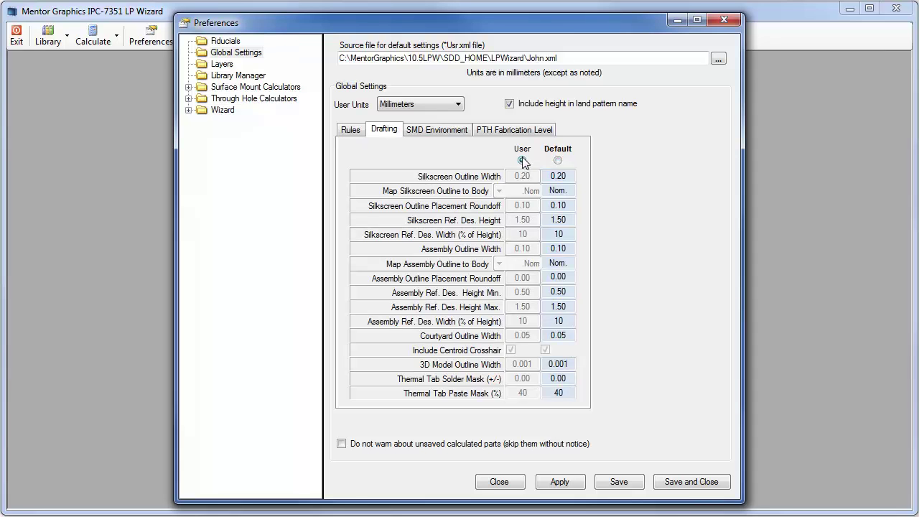
- Switch drafting to User values, change silkscreen outline width from 0.20 to 0.15, and save
left_click(522, 160)
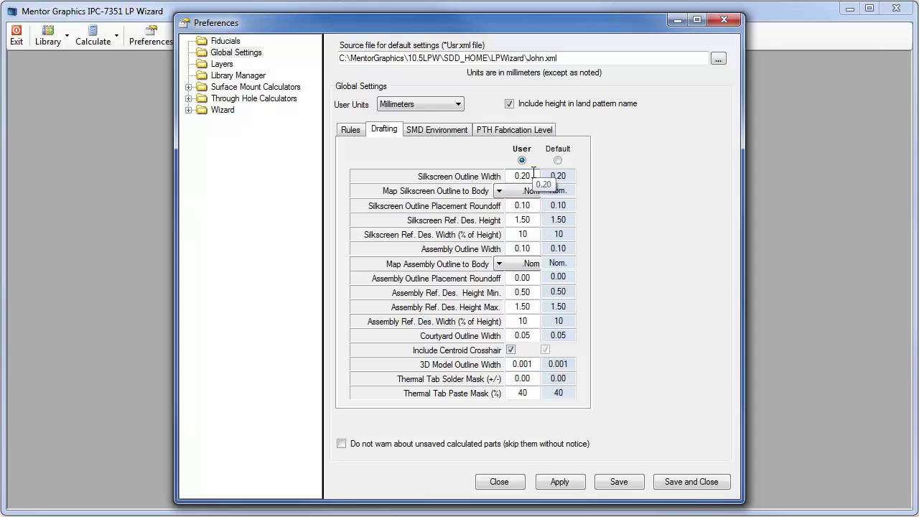
left_click(534, 174)
key("BackSpace")
key("BackSpace")
type("15")
mouse_move(482, 195)
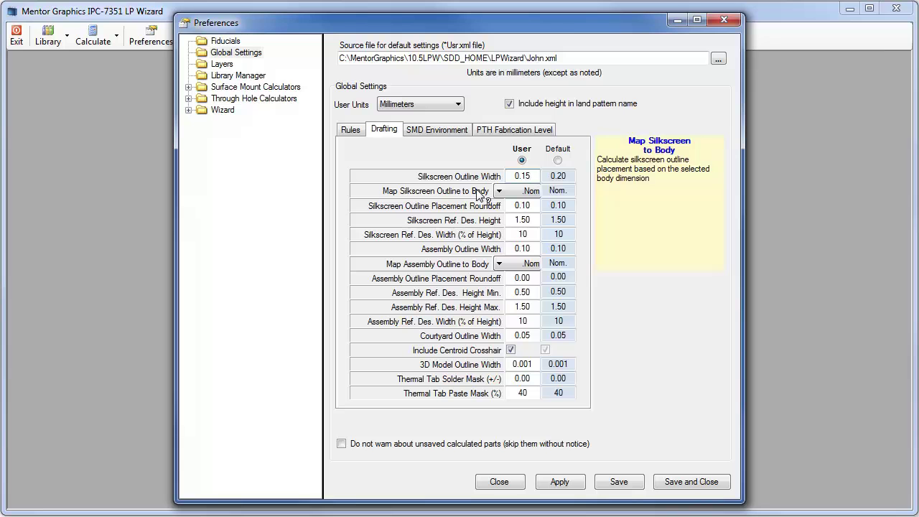
left_click(684, 482)
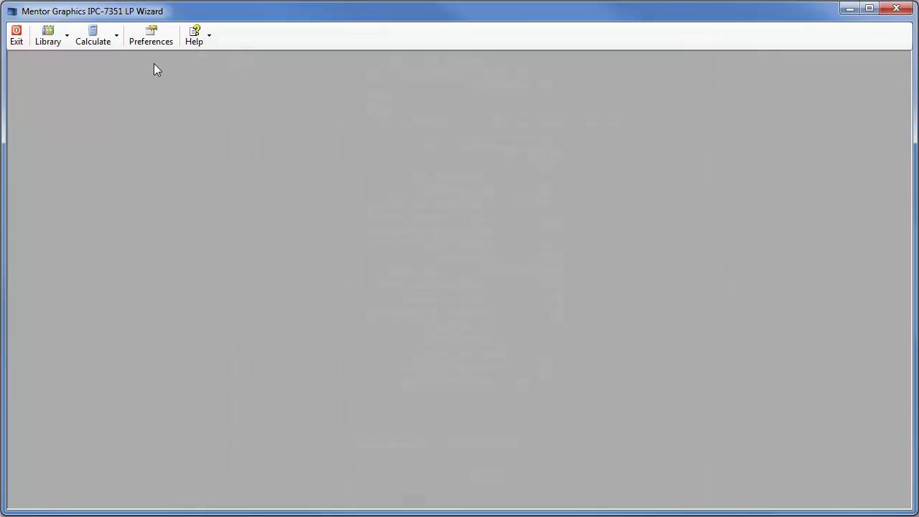
- Open the library editor and load John_Demo.plb09 with its 200 land patterns
left_click(66, 40)
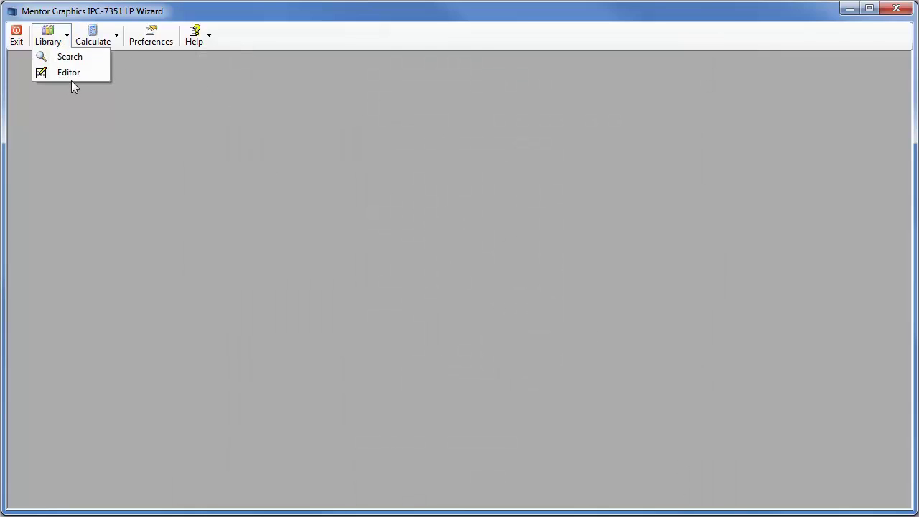
left_click(69, 73)
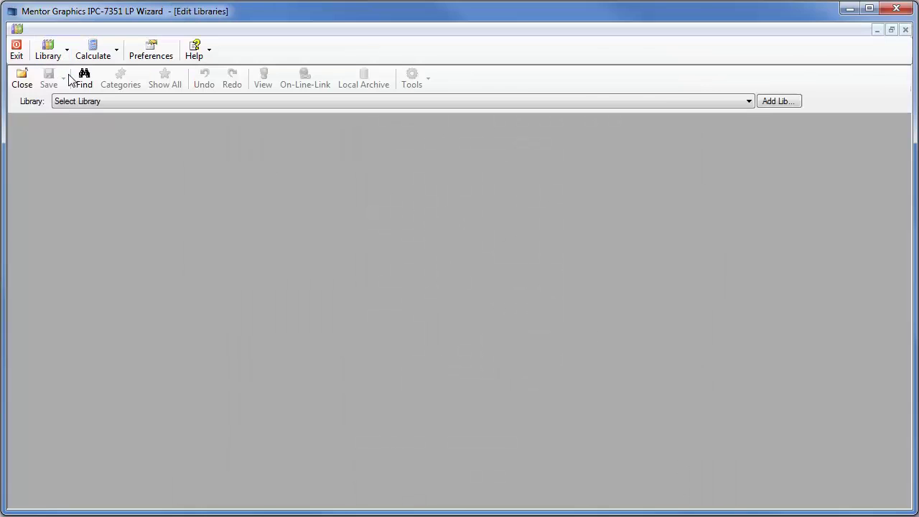
left_click(750, 107)
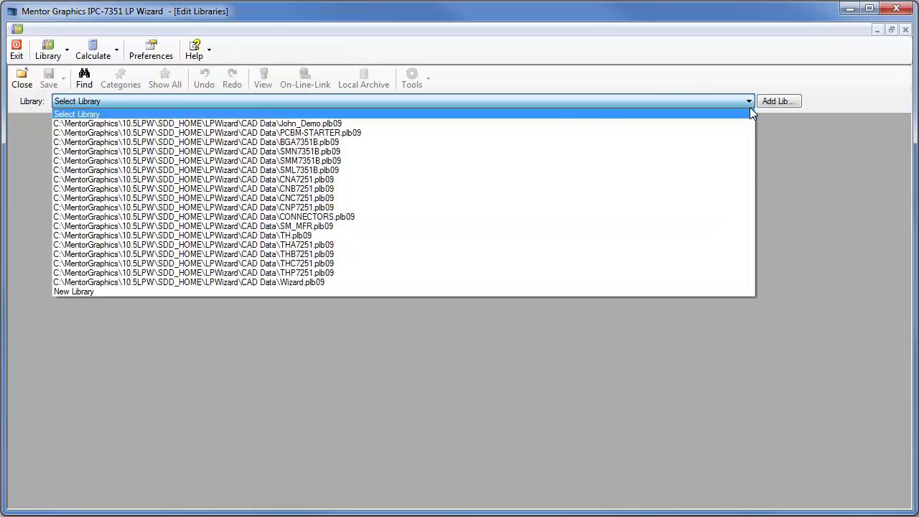
left_click(563, 128)
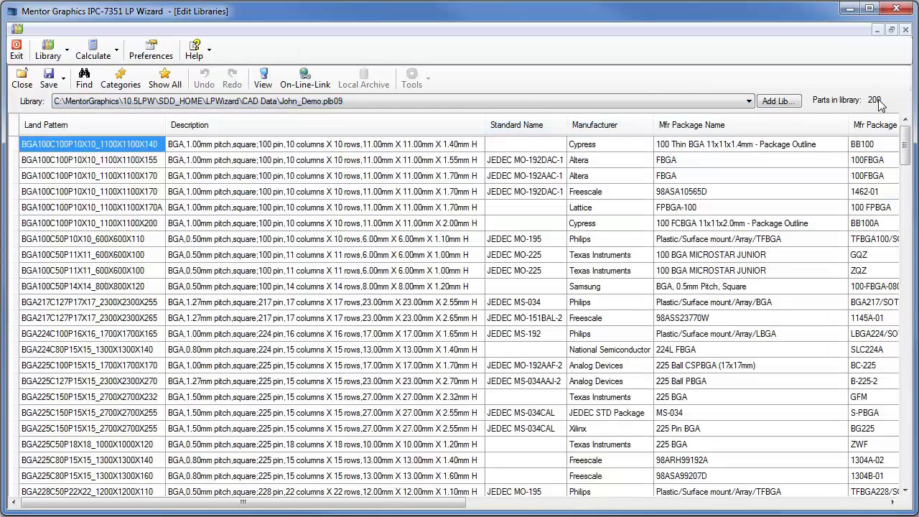
double_click(13, 148)
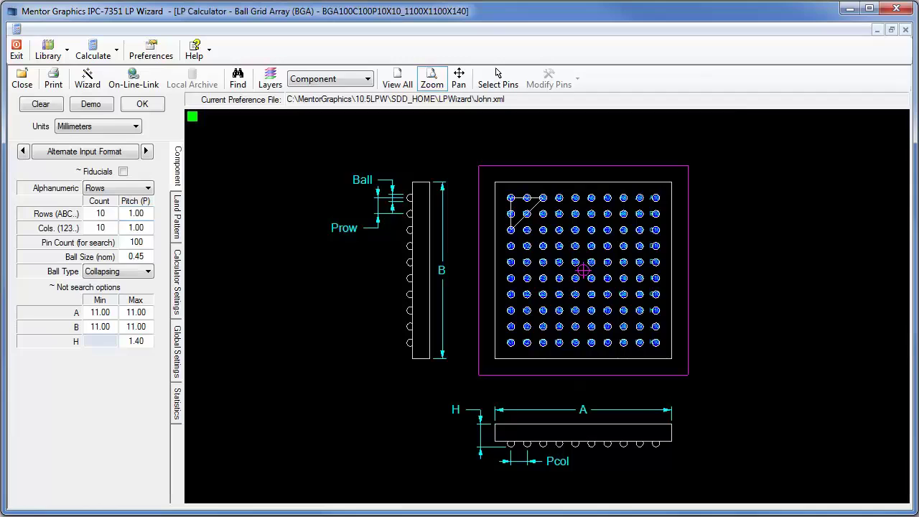
left_click(180, 302)
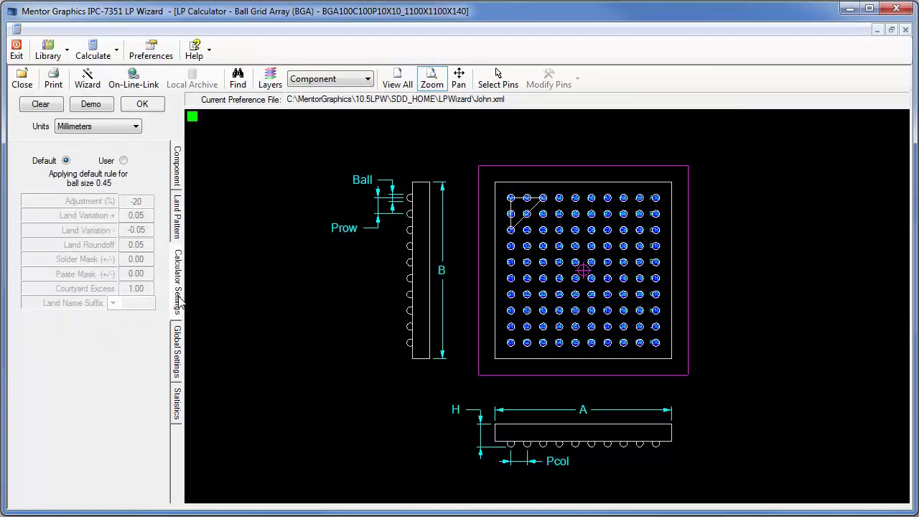
left_click(180, 349)
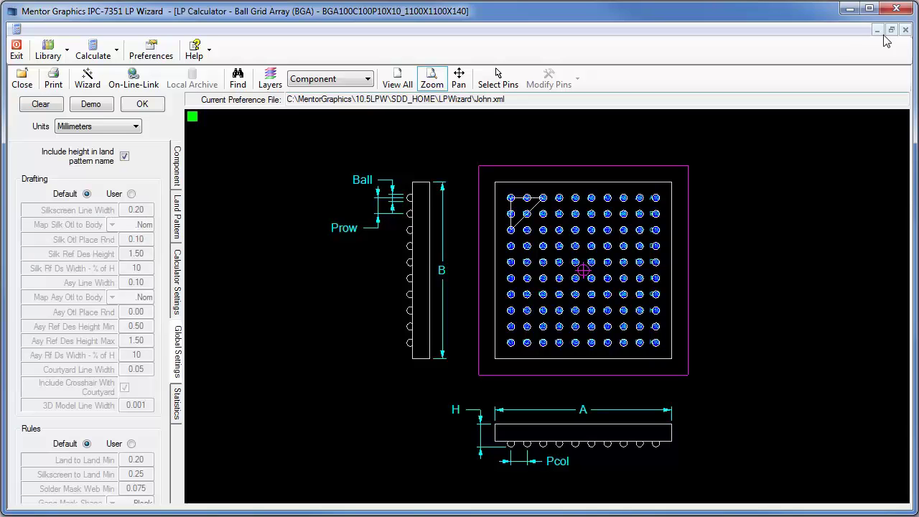
left_click(905, 31)
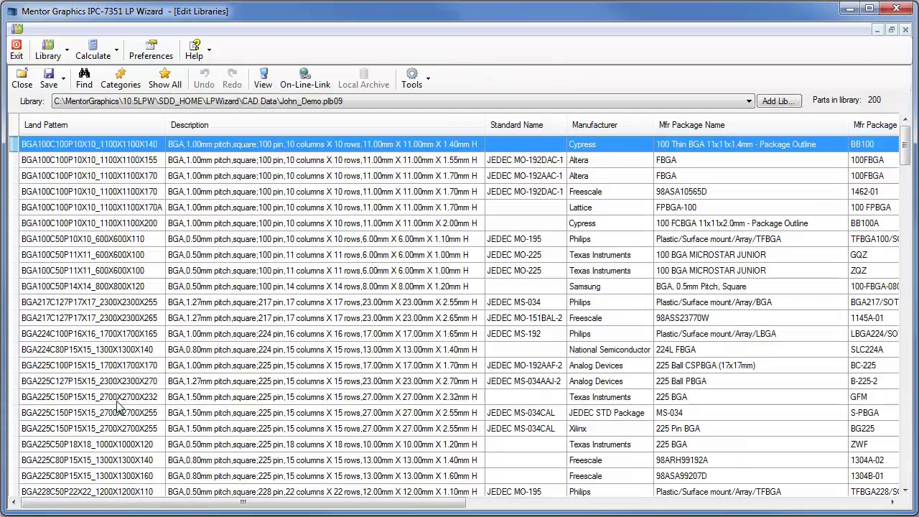
left_click(14, 366)
double_click(15, 367)
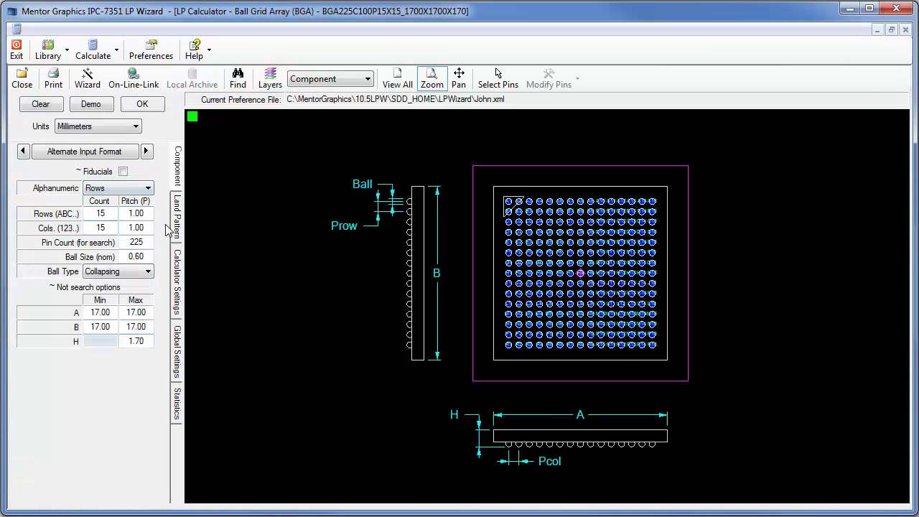
left_click(176, 346)
left_click(905, 30)
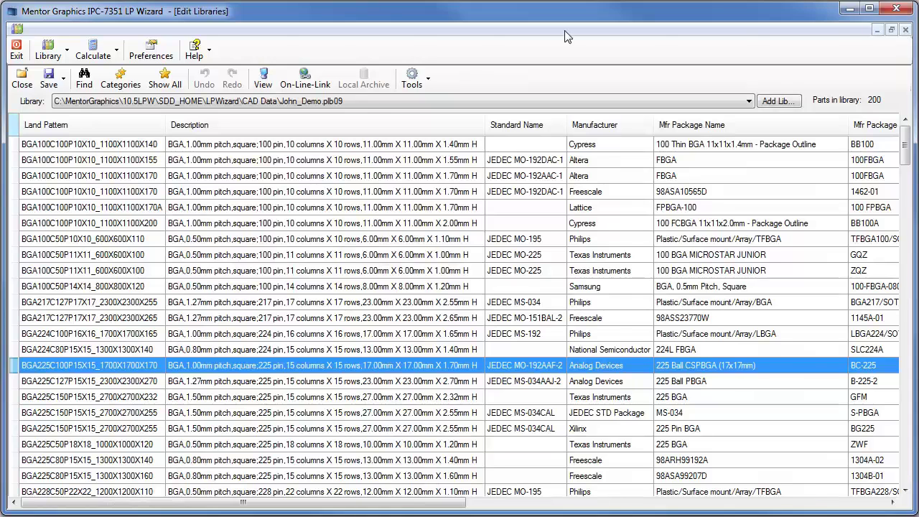
- Select every part in the library and launch the multi-part wizard
left_click(15, 122)
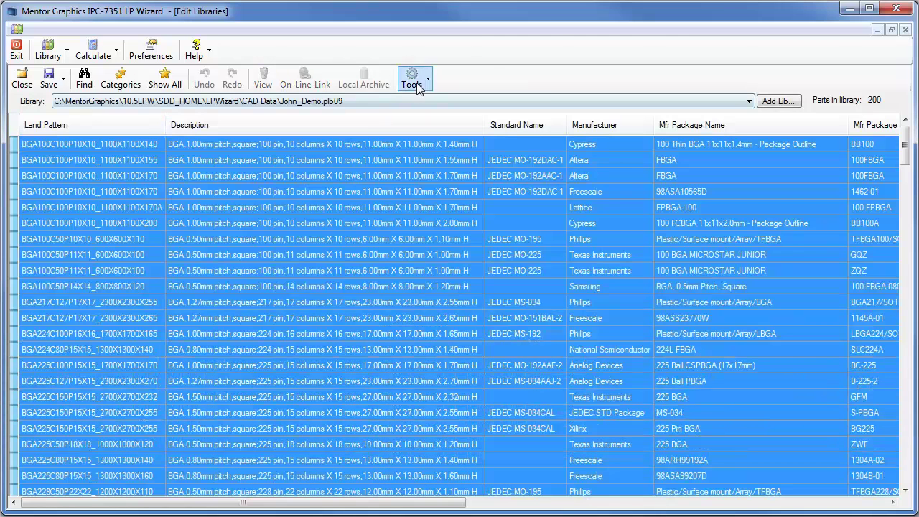
left_click(412, 77)
left_click(446, 121)
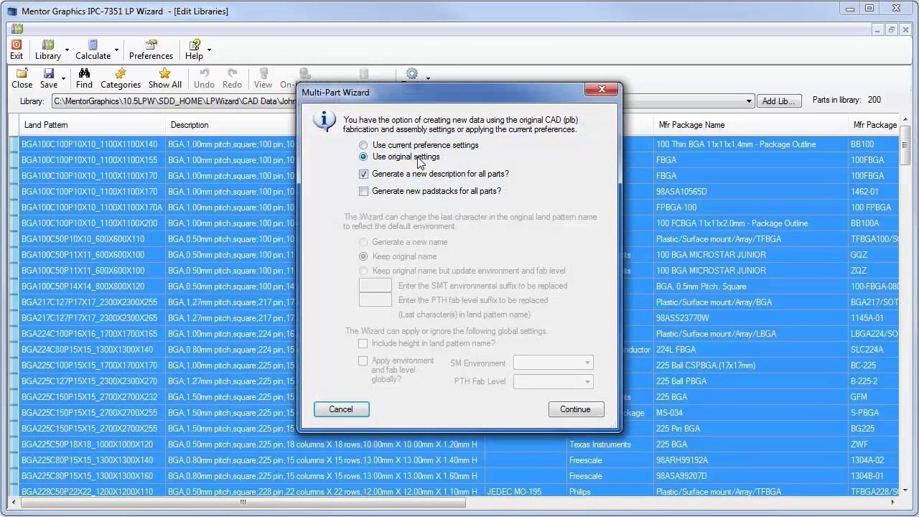
- Rebuild using current preferences and original names, without new descriptions or padstacks
left_click(363, 145)
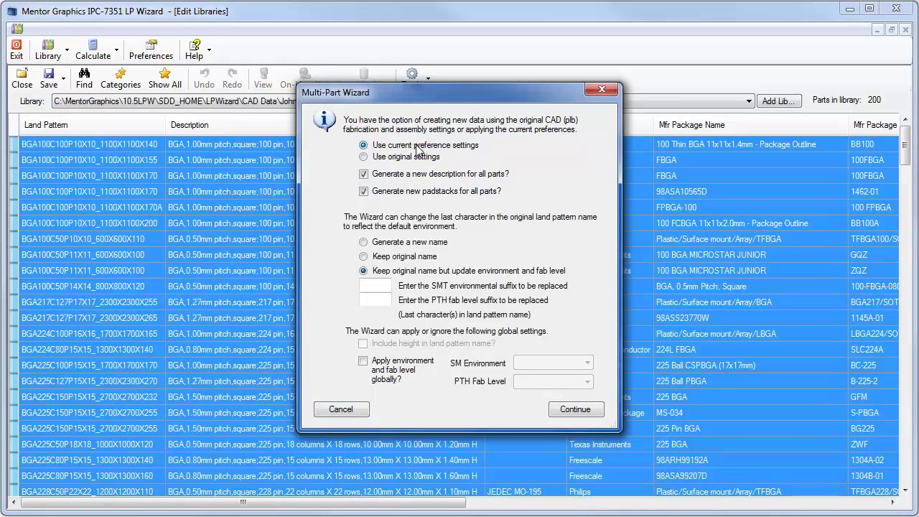
left_click(364, 256)
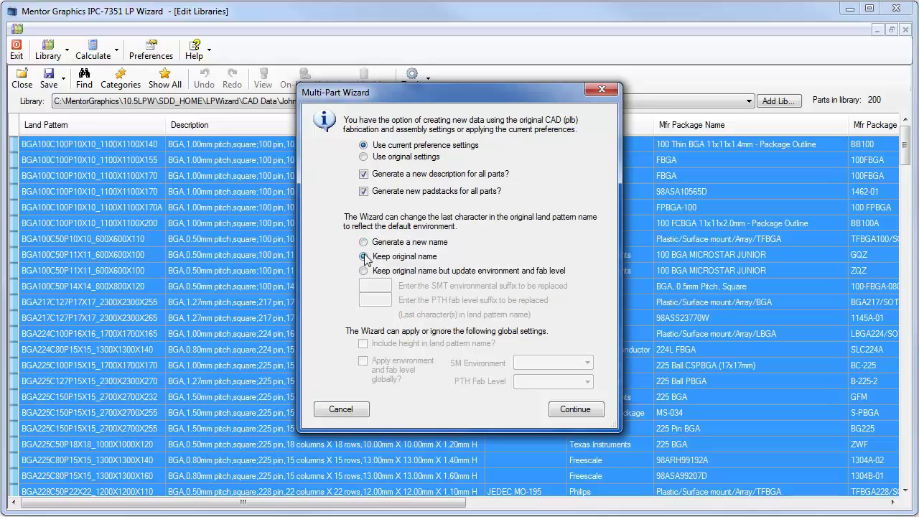
left_click(363, 173)
left_click(363, 191)
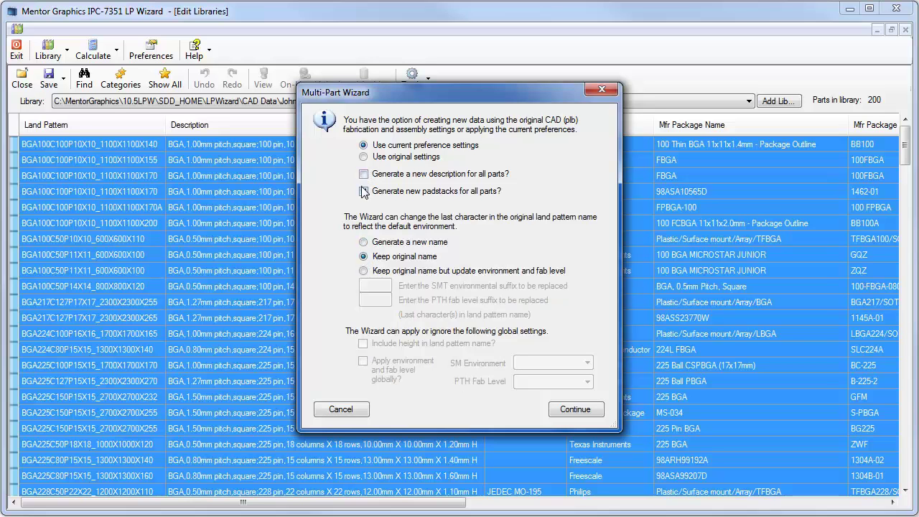
left_click(582, 410)
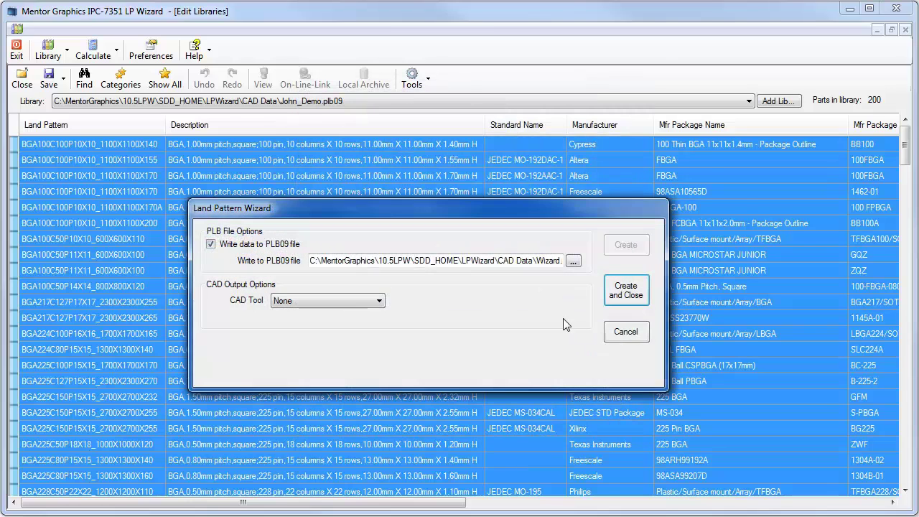
- Set John2.plb09 as the output library file and start creating it
left_click(573, 261)
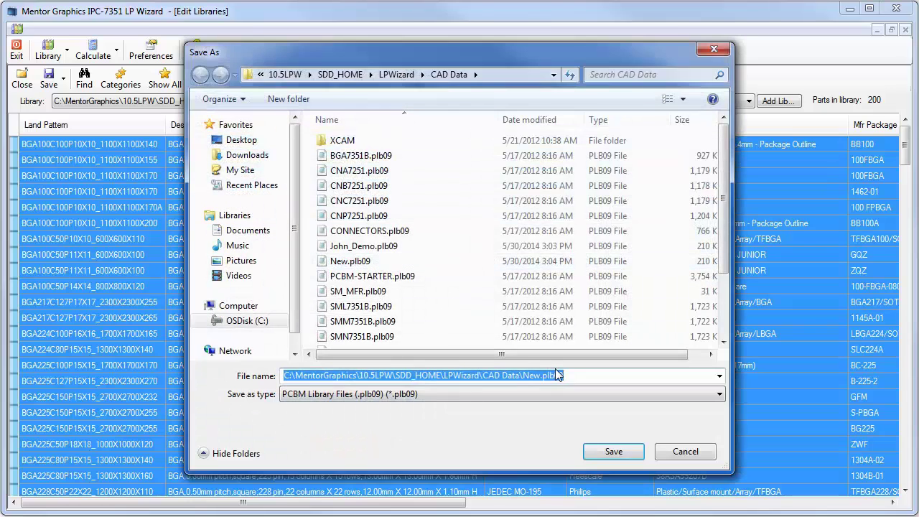
left_click(542, 375)
key("BackSpace")
key("BackSpace")
key("BackSpace")
type("HJohn")
key("BackSpace")
key("BackSpace")
key("BackSpace")
key("BackSpace")
key("BackSpace")
type("John")
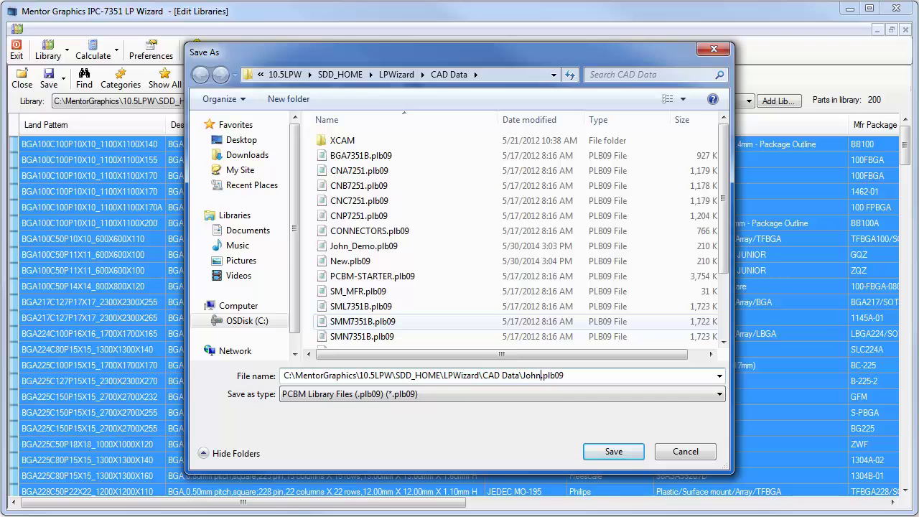
type("2")
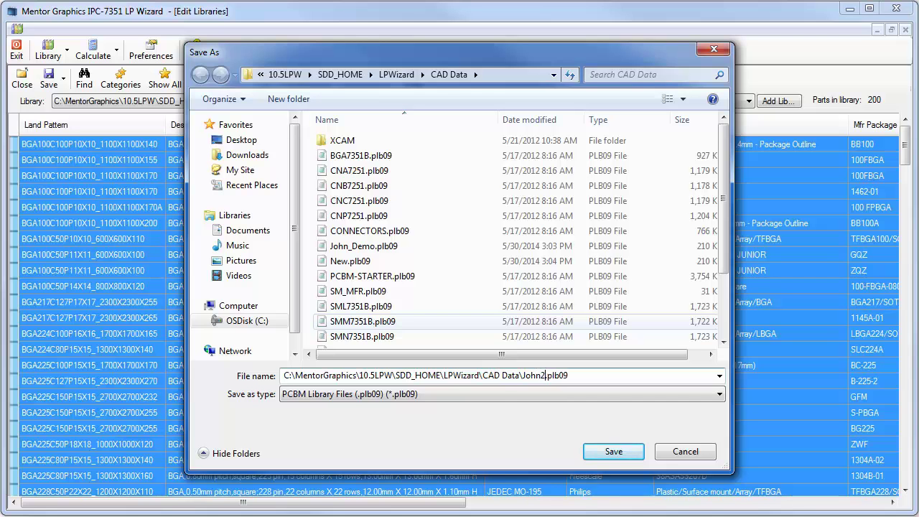
left_click(614, 451)
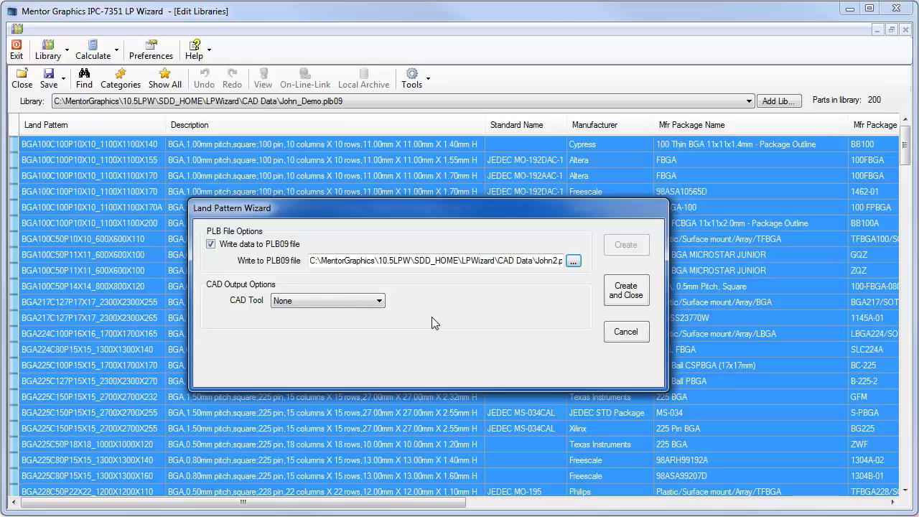
left_click(619, 292)
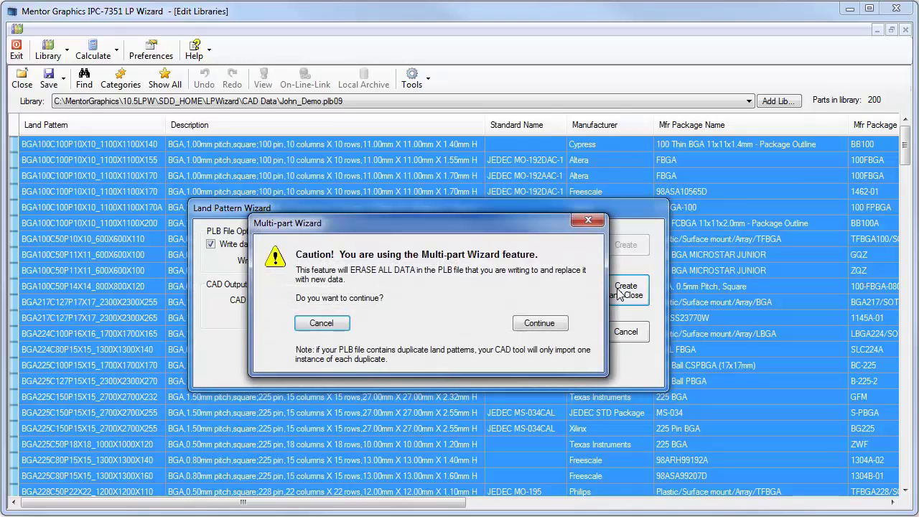
- Confirm overwriting John2.plb09 so all 200 land patterns are written to it
left_click(539, 324)
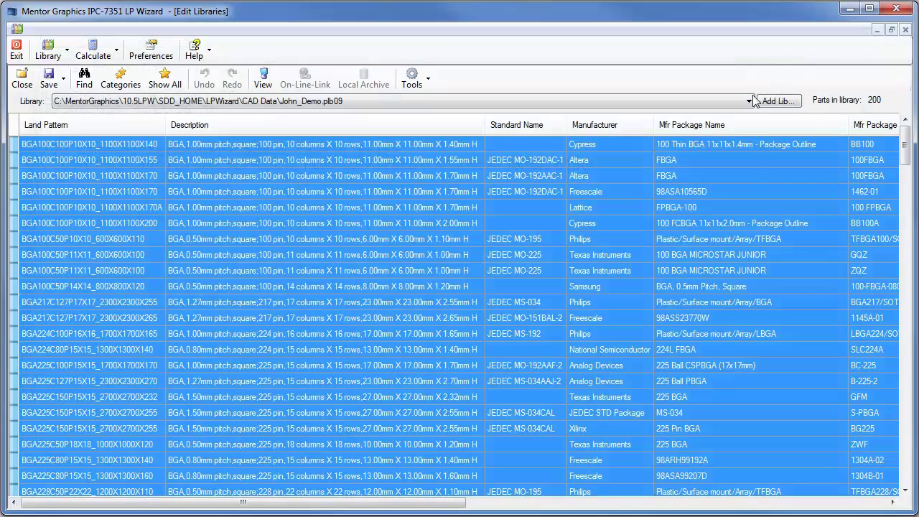
- Add John2.plb09 from the CAD Data folder to the library editor
left_click(749, 101)
left_click(780, 103)
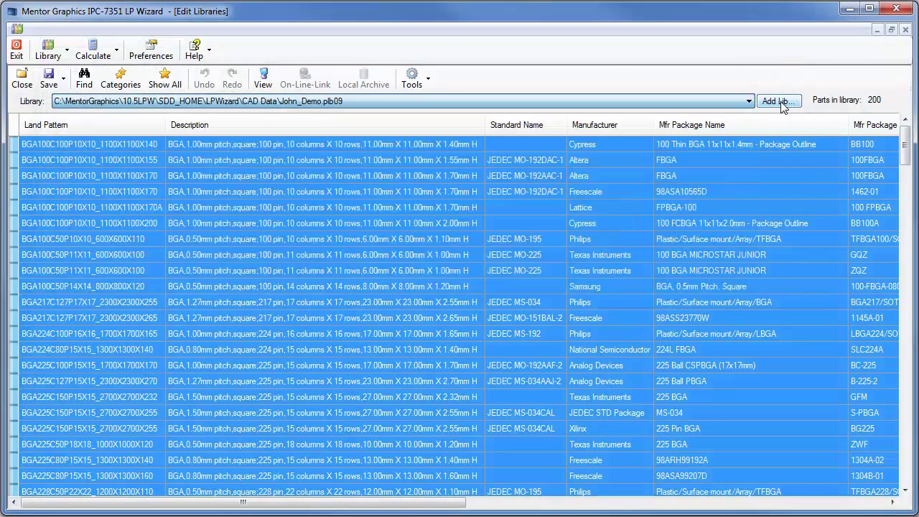
left_click(780, 101)
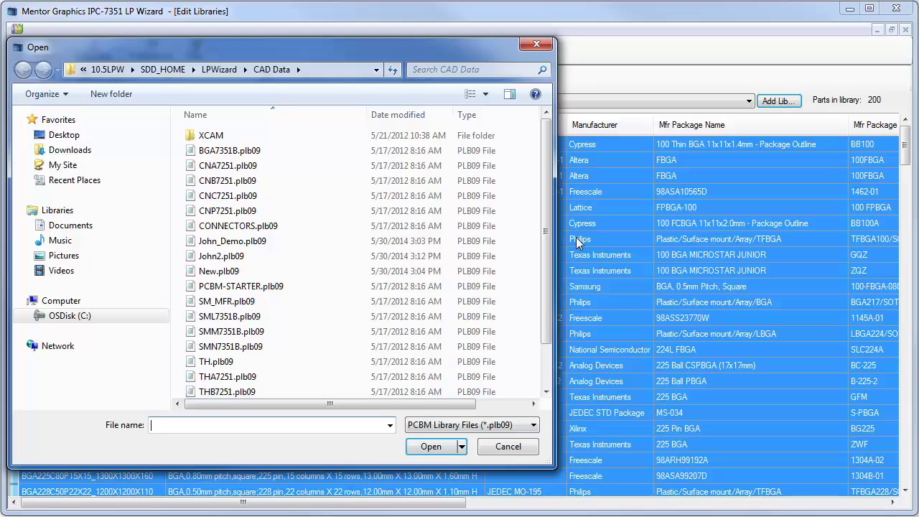
left_click_drag(544, 240, 548, 323)
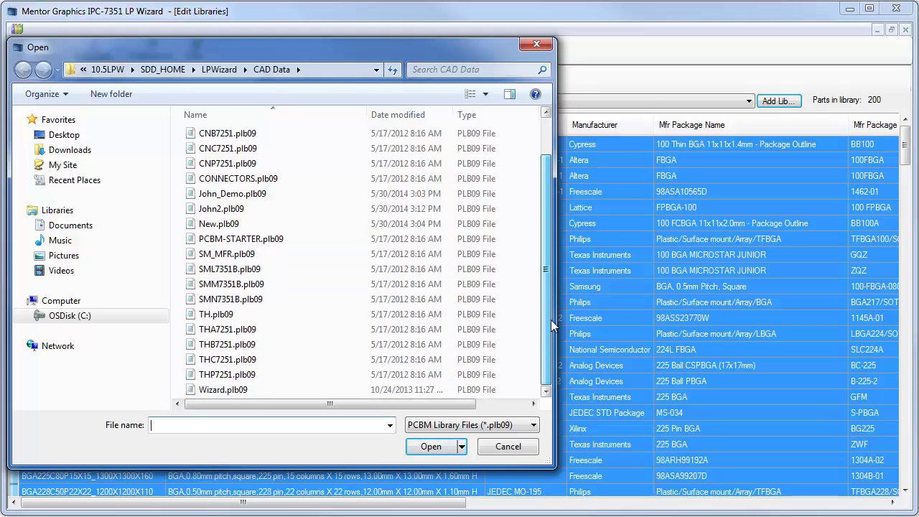
double_click(235, 210)
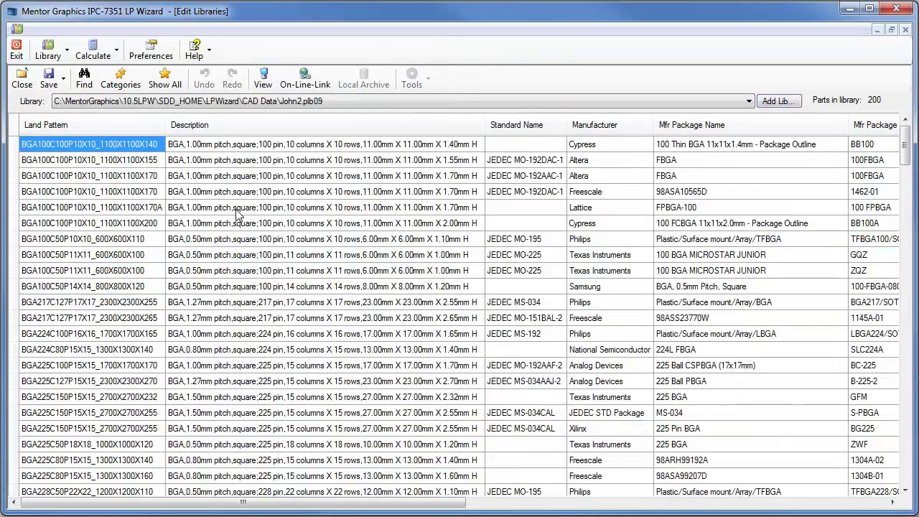
- Open BGA100C100P10X10_1100X1100X155 in the calculator and view its global settings showing 0.15 silkscreen width
double_click(17, 163)
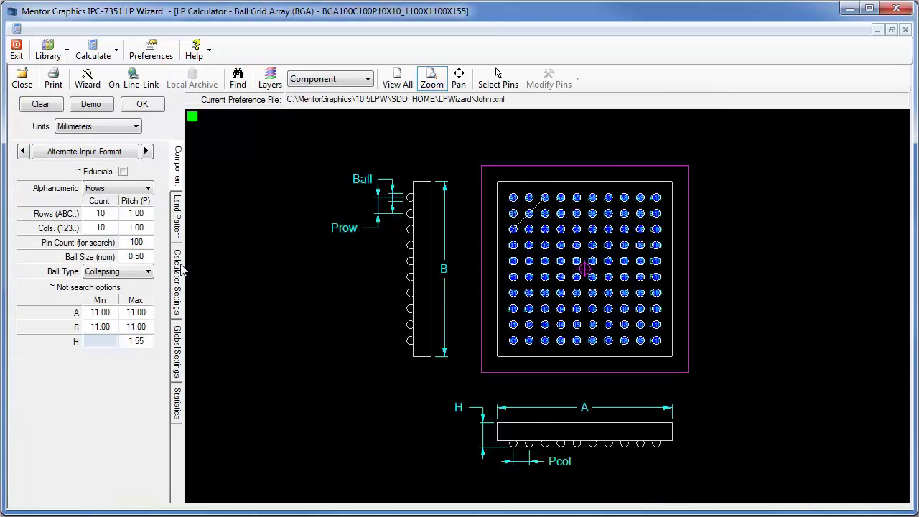
left_click(179, 280)
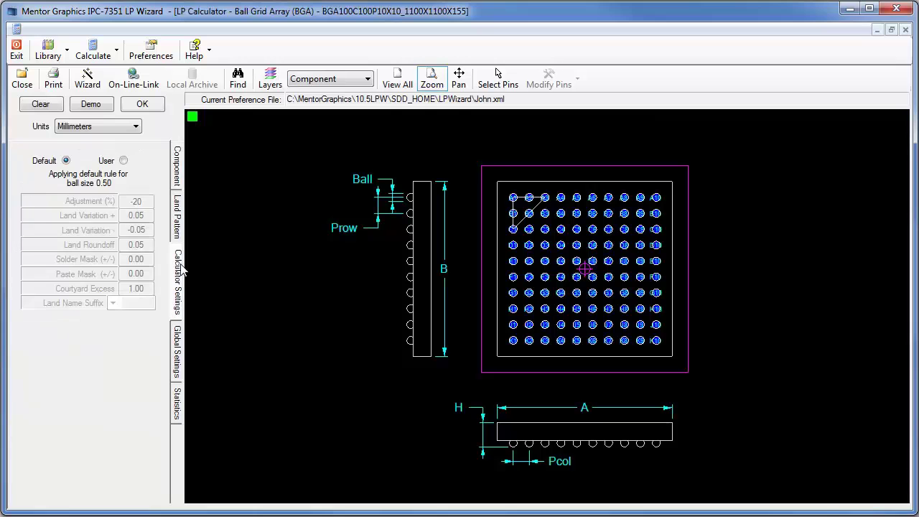
left_click(178, 343)
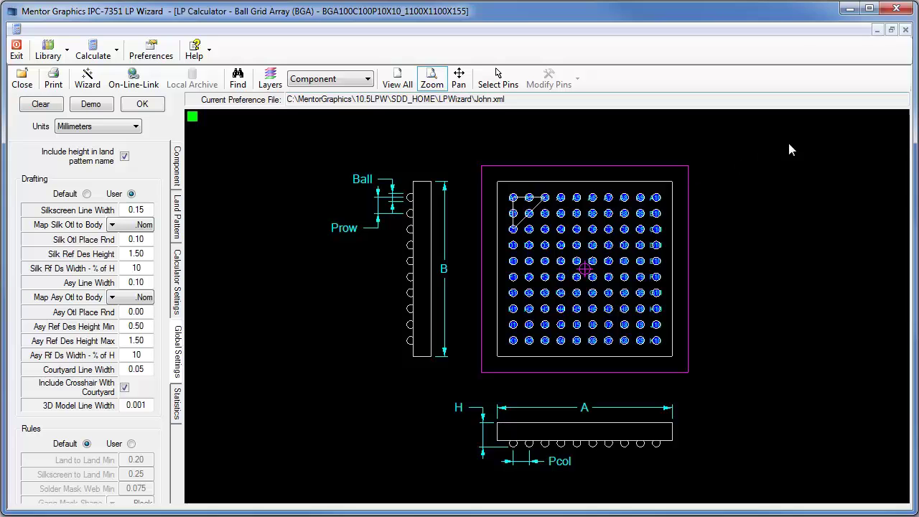
- Close the BGA calculator and switch the drafting preferences to User values
left_click(904, 30)
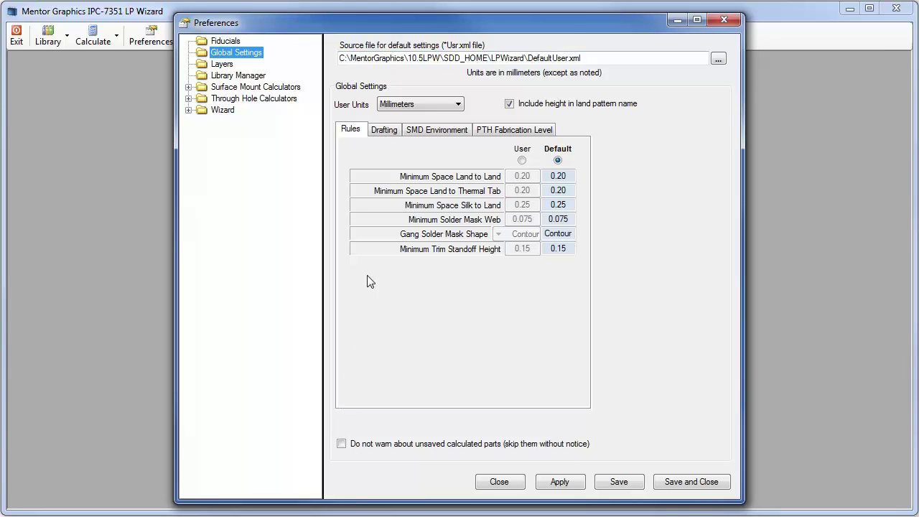
left_click(381, 130)
left_click(523, 160)
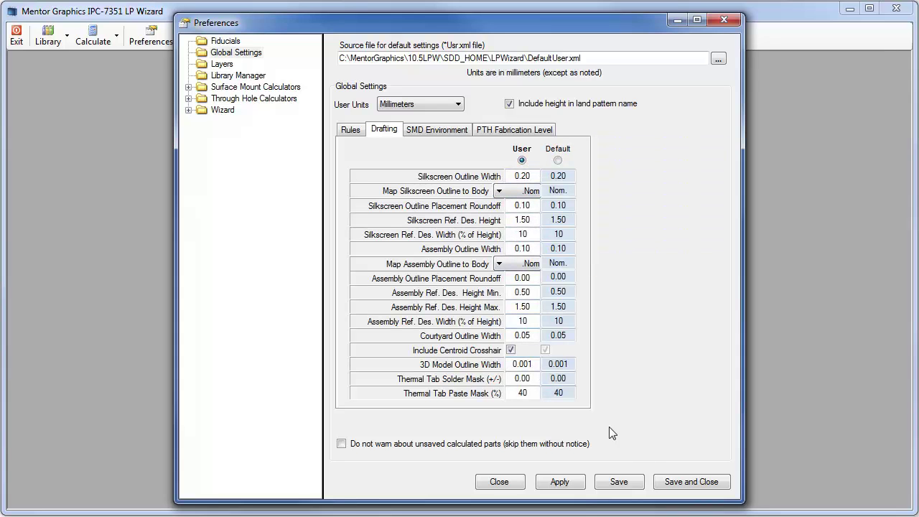
- Set silkscreen outline width 0.11, placement roundoff 0.11 and ref. des. height 1.51
key("BackSpace")
key("BackSpace")
type("11")
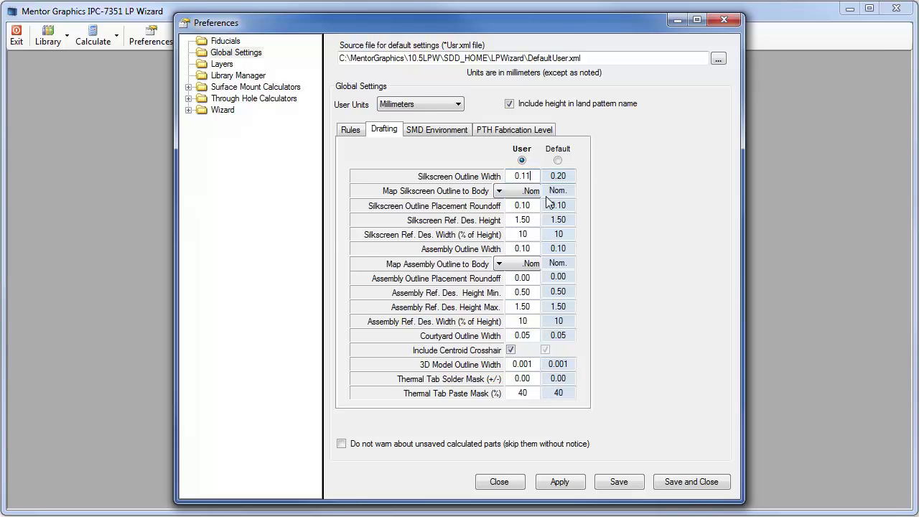
left_click(542, 206)
key("BackSpace")
type("1")
left_click_drag(529, 220, 537, 219)
type("1")
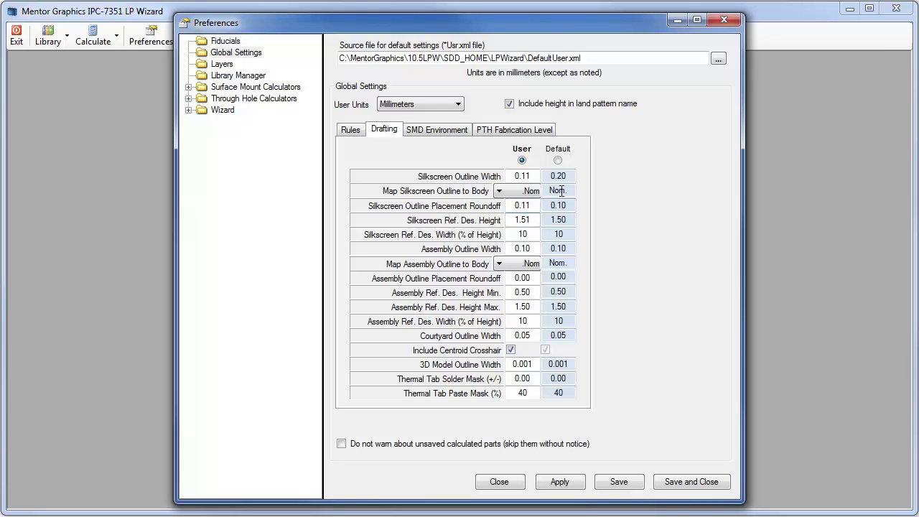
- Save the preferences, reopen Drafting, and toggle Default then User to confirm 0.11, 0.11, 1.51
left_click(674, 486)
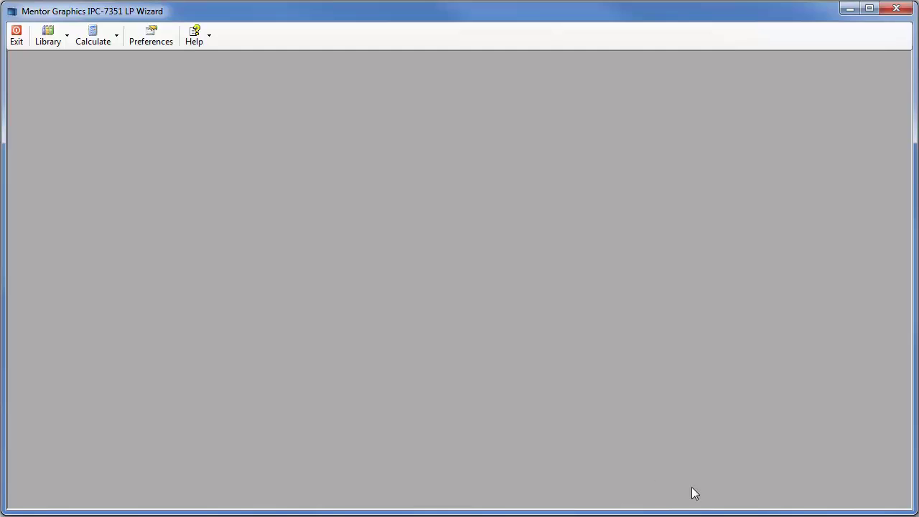
left_click(157, 45)
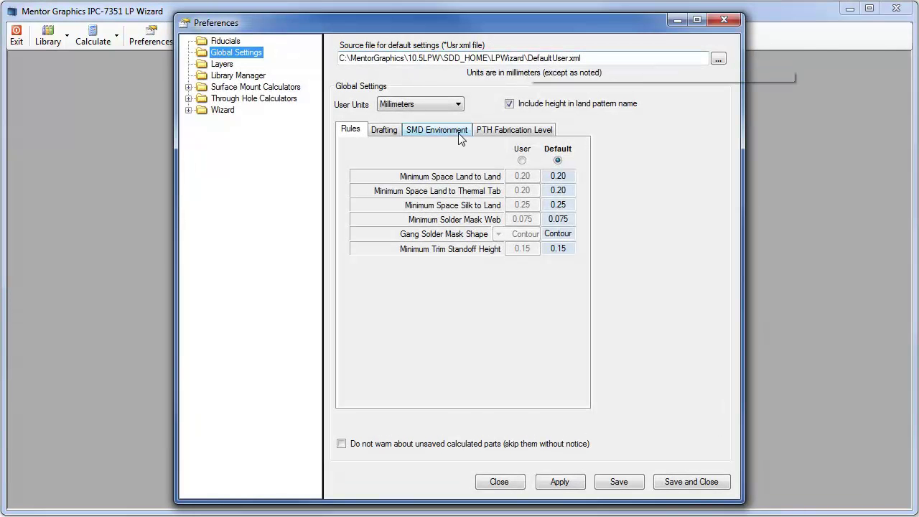
left_click(384, 130)
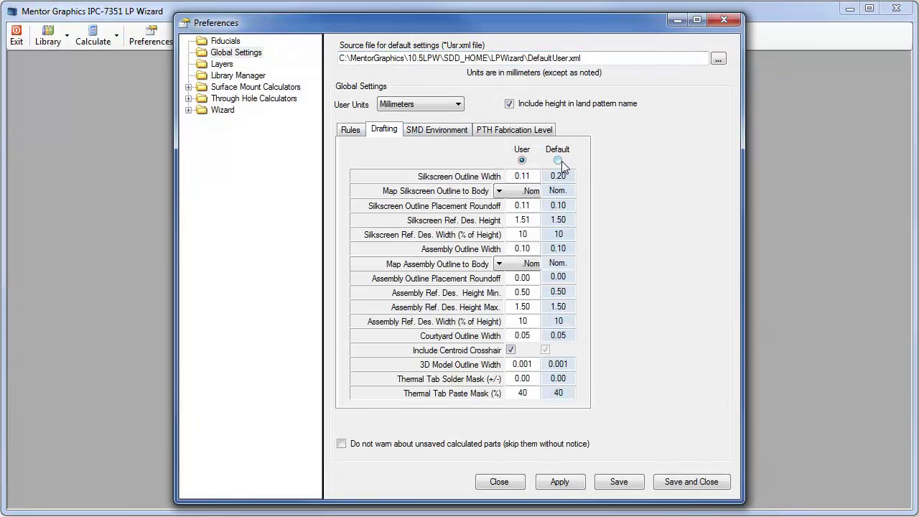
left_click(559, 160)
left_click(522, 160)
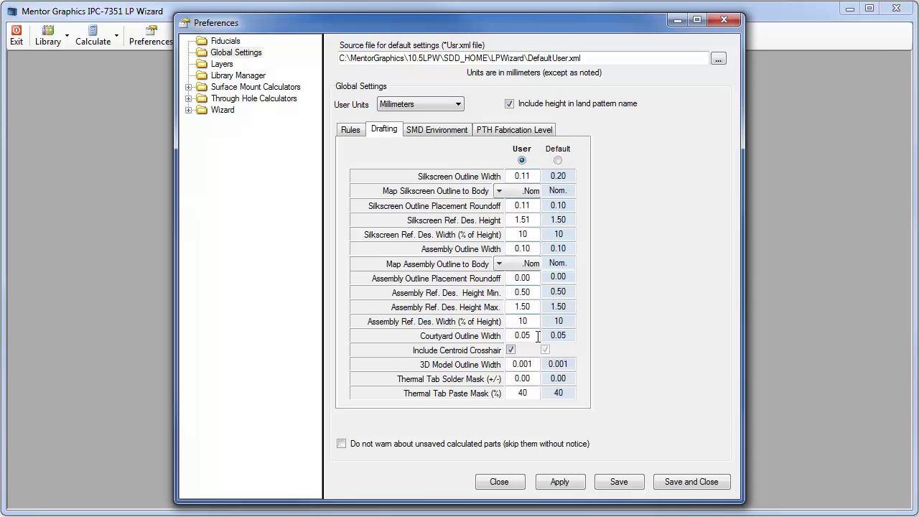
- Close Preferences and send DefaultUser.xml from the LPWizard folder to the Recycle Bin
left_click(724, 23)
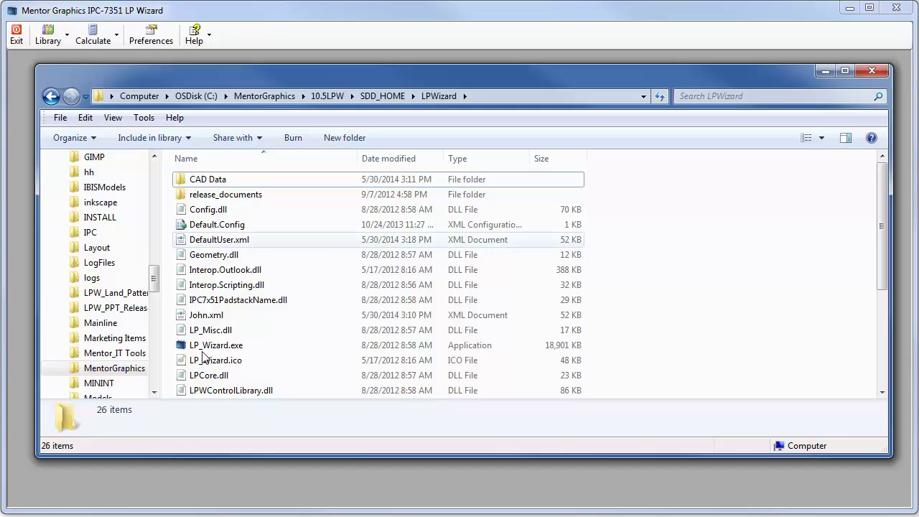
left_click(236, 244)
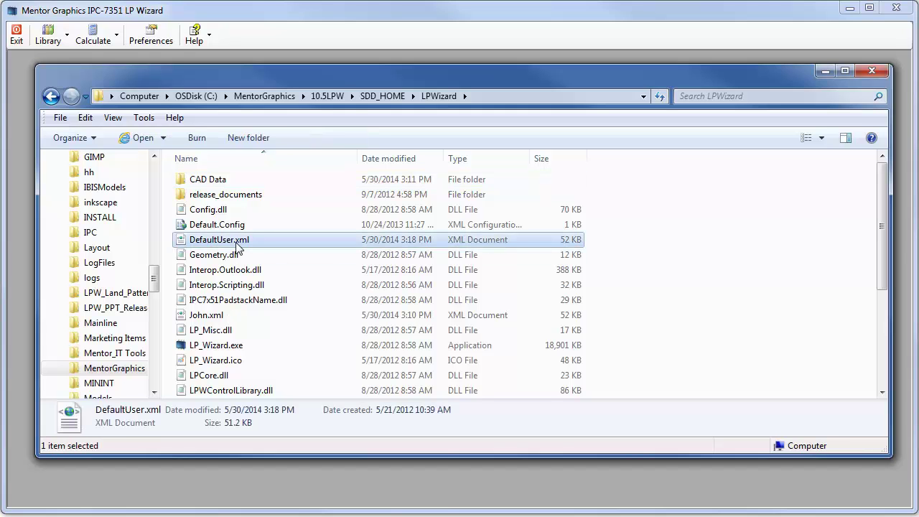
right_click(237, 248)
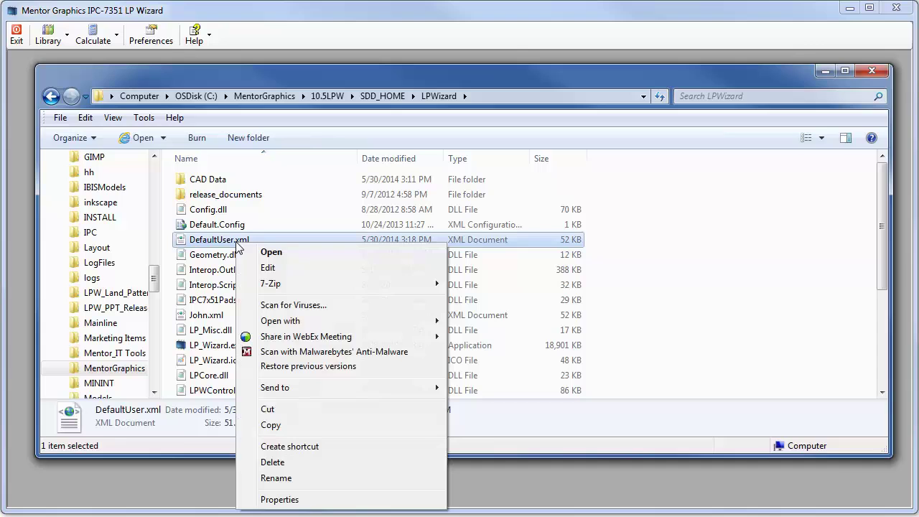
left_click(288, 464)
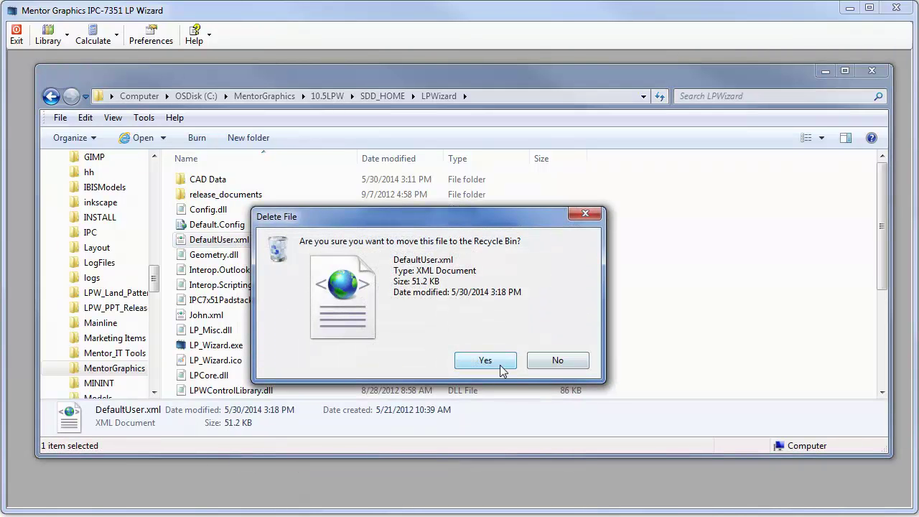
left_click(485, 360)
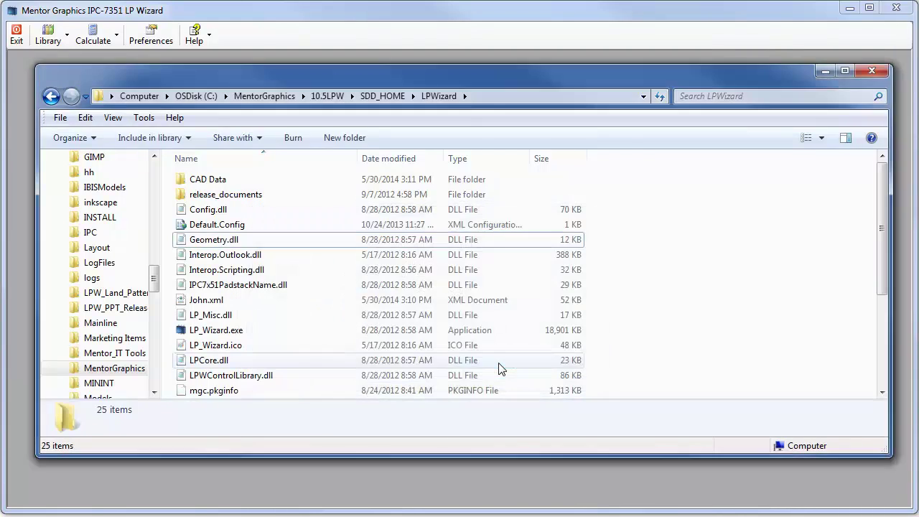
- Check that the preference source file list shows only John.xml and XCAMSource.XML, then cancel
left_click(826, 70)
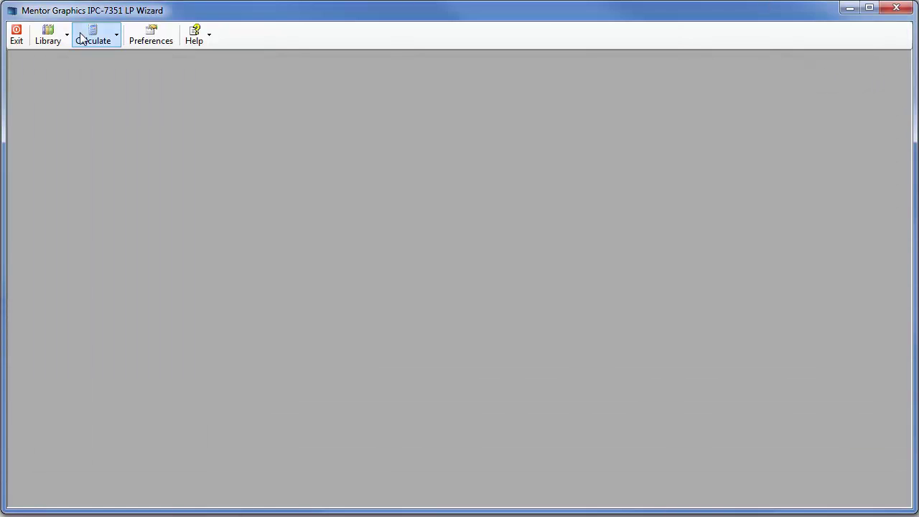
left_click(144, 39)
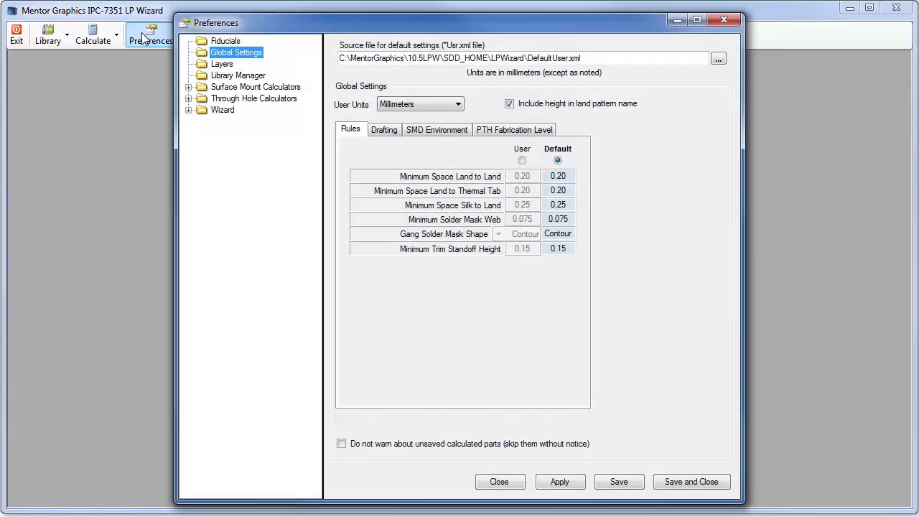
left_click(718, 60)
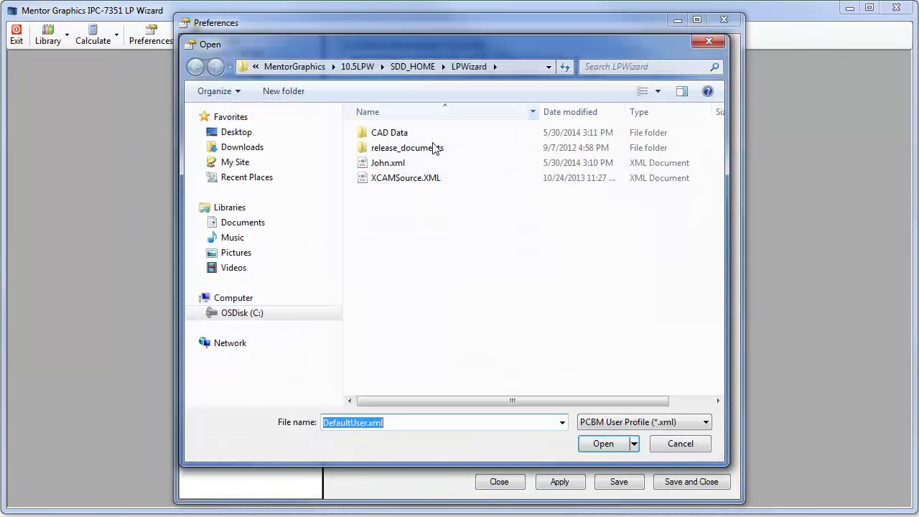
left_click(668, 452)
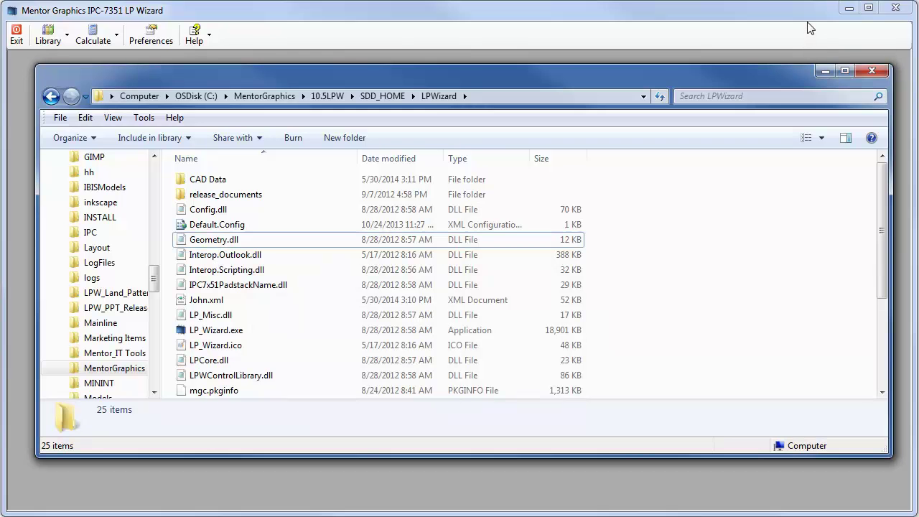
left_click(808, 26)
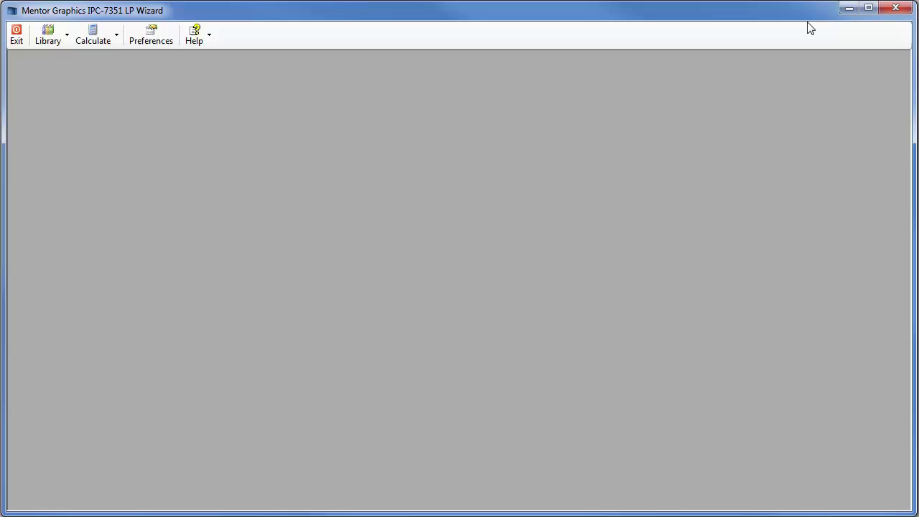
- Verify the Drafting silkscreen width is back to 0.20 and DefaultUser.xml exists again in LPWizard
left_click(157, 38)
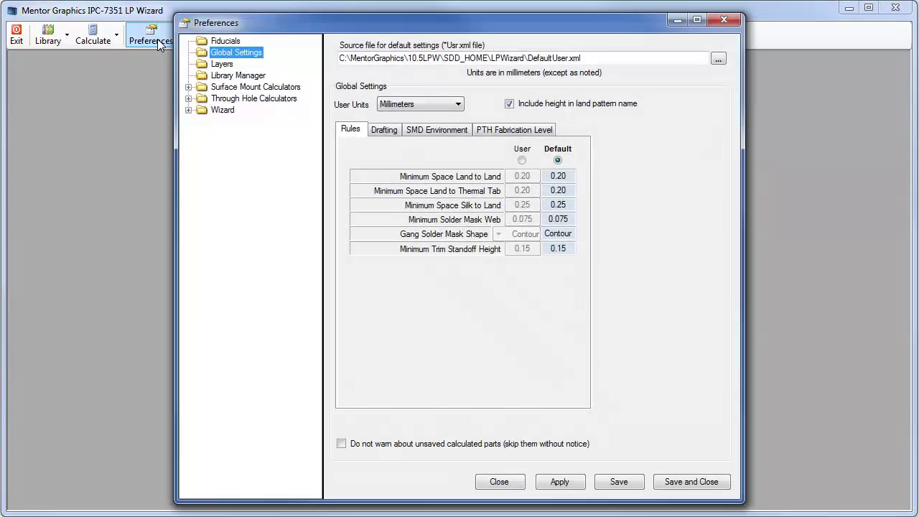
left_click(382, 131)
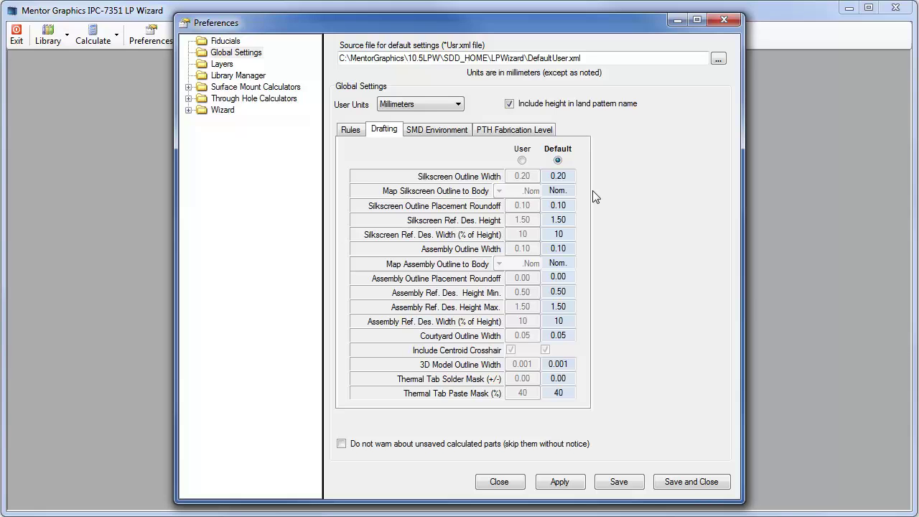
left_click(718, 58)
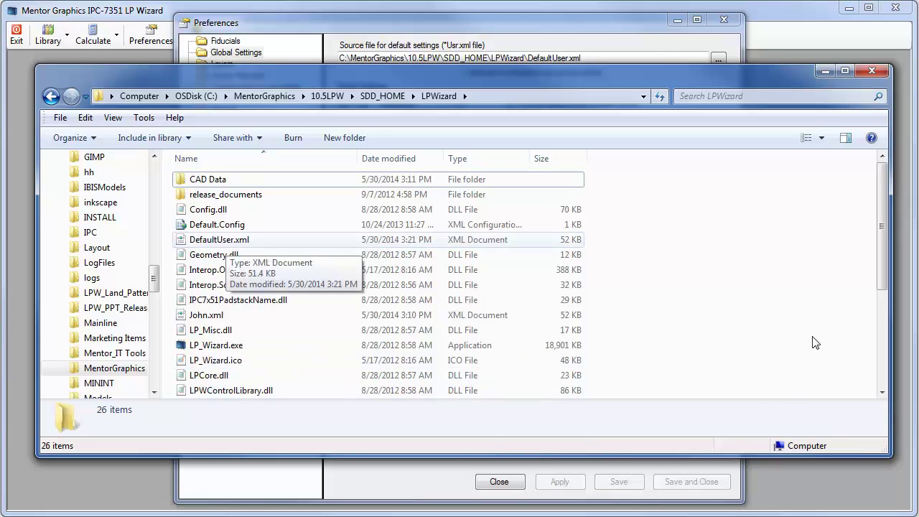
left_click(872, 70)
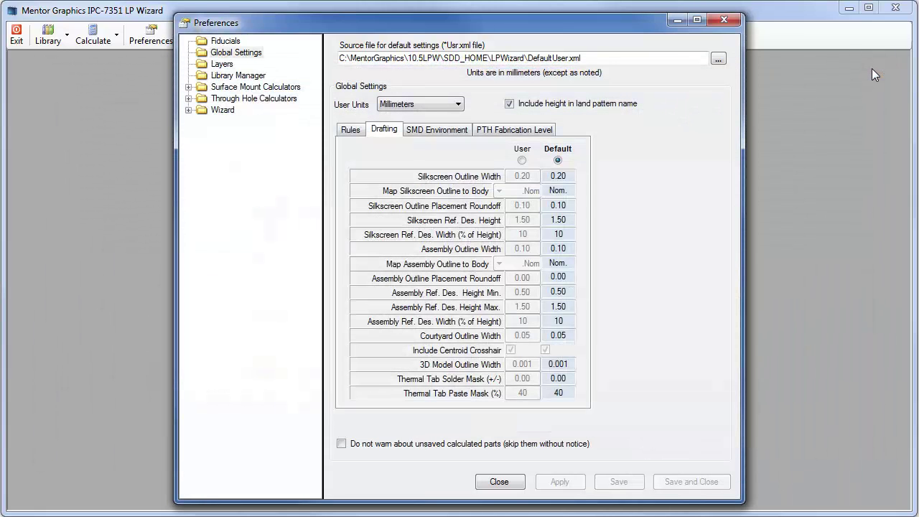